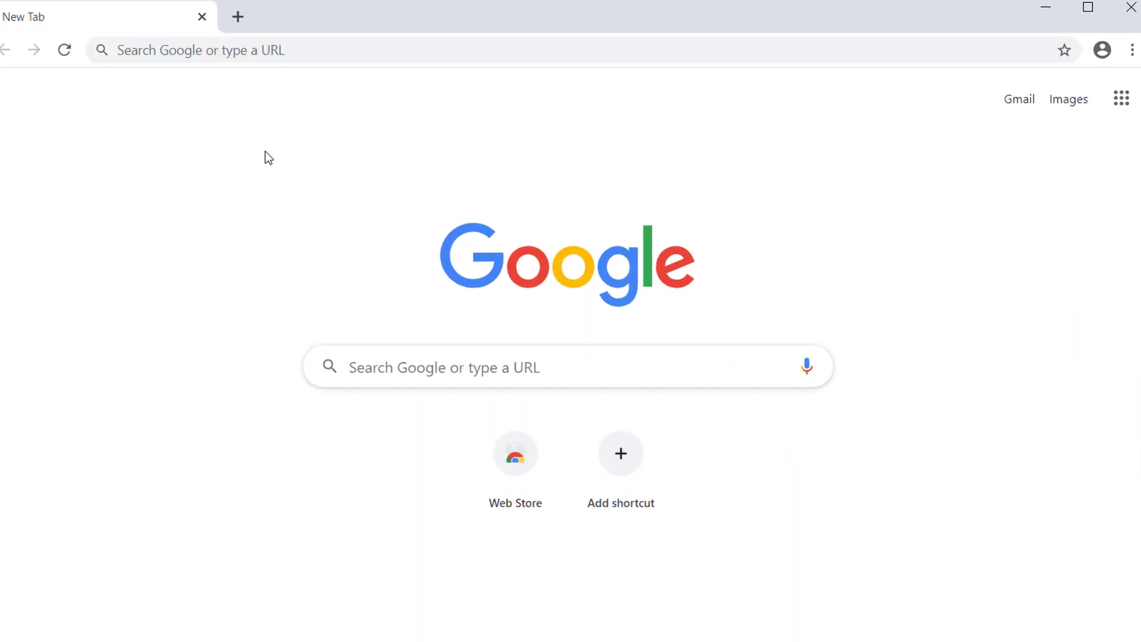
Step: Enter chrome.google.com/web in the address bar and load the Chrome Web Store Extensions page
{"action": "left_click", "coordinate": [272, 51]}
{"action": "type", "text": "chrome.google.com/web"}
{"action": "key", "text": "Down"}
{"action": "key", "text": "Down"}
{"action": "key", "text": "Down"}
{"action": "key", "text": "Return"}
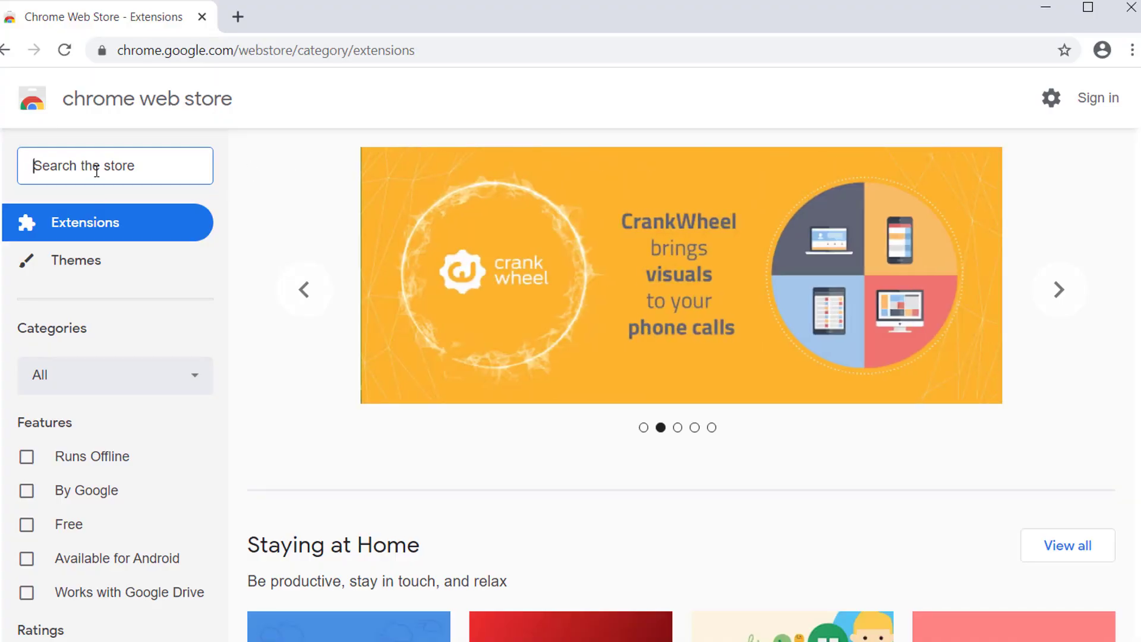
Step: Search the store for 'veepn' and add the VeePN extension to Chrome
{"action": "type", "text": "veepn"}
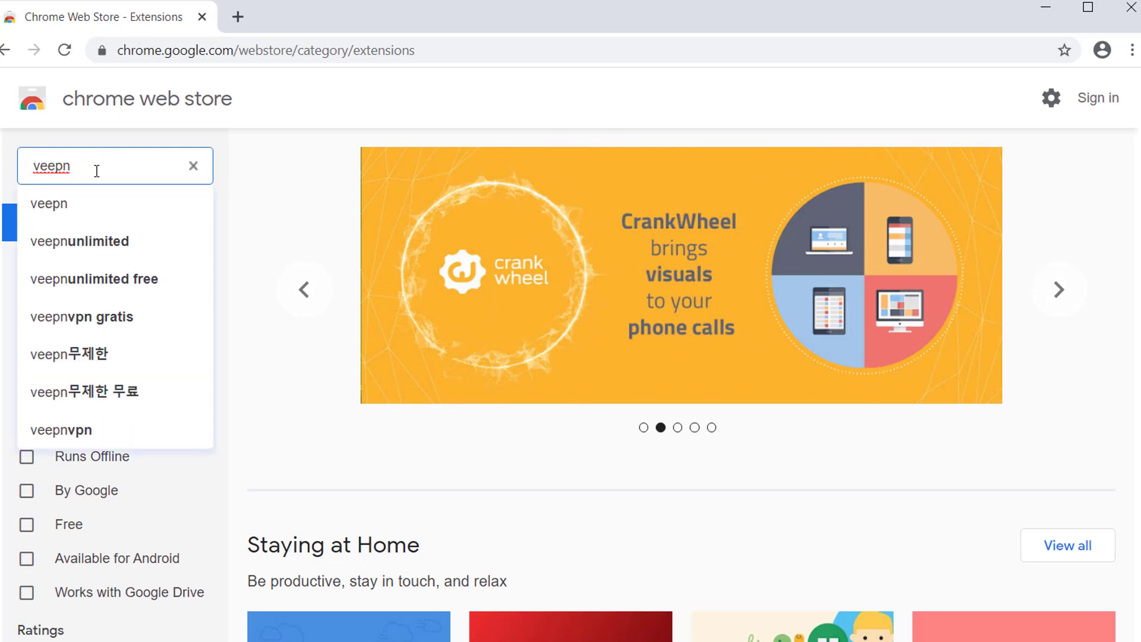
{"action": "key", "text": "Return"}
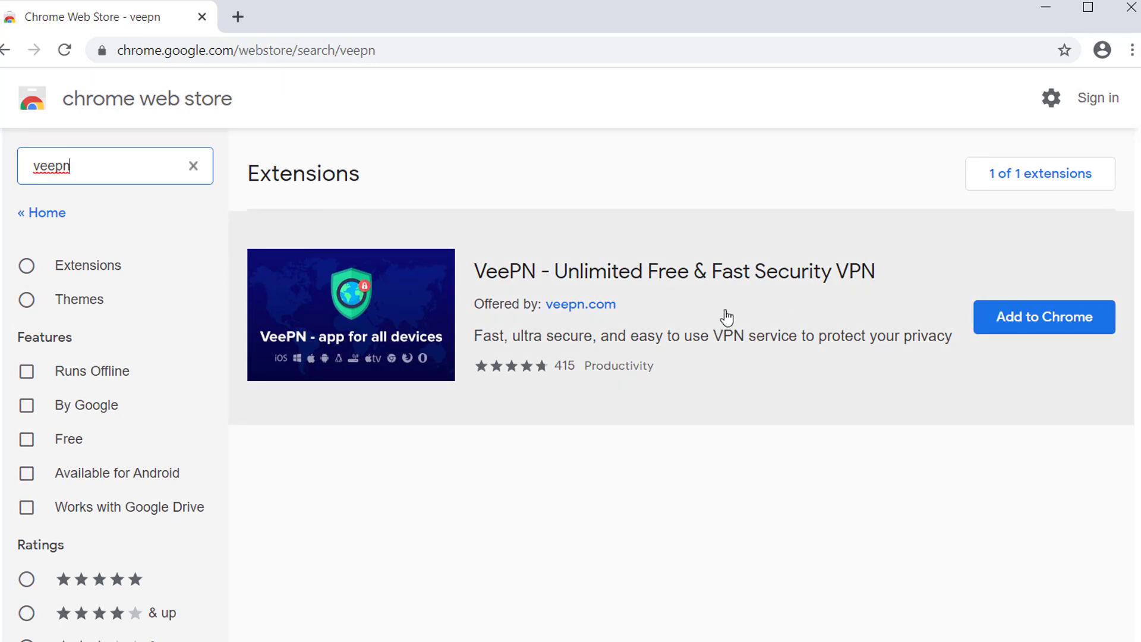
{"action": "left_click", "coordinate": [717, 315]}
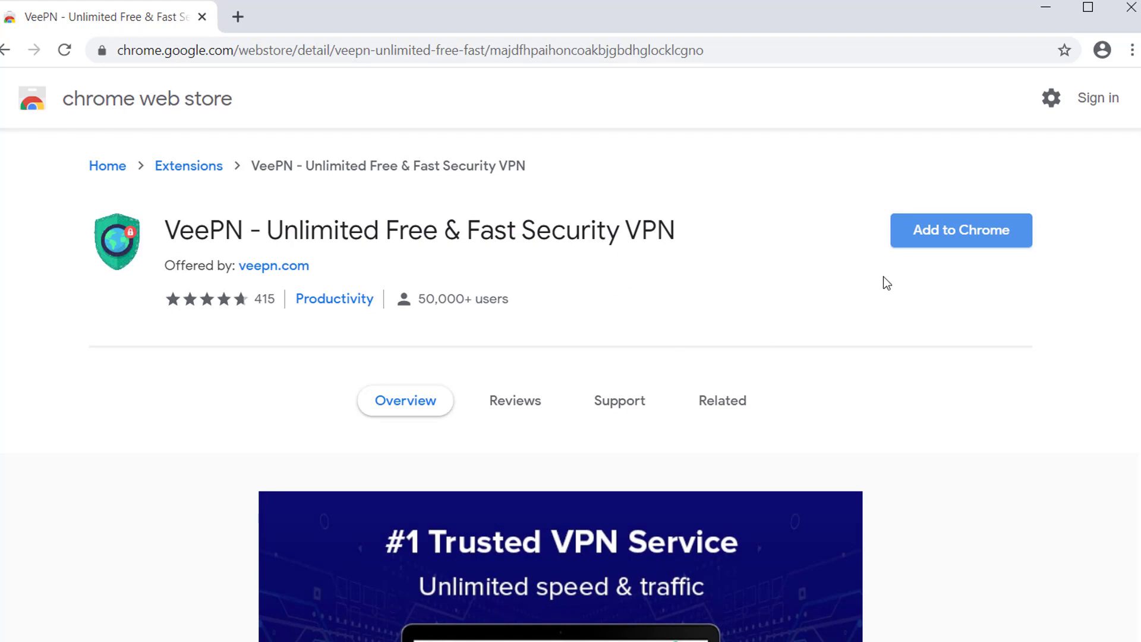
{"action": "left_click", "coordinate": [945, 237]}
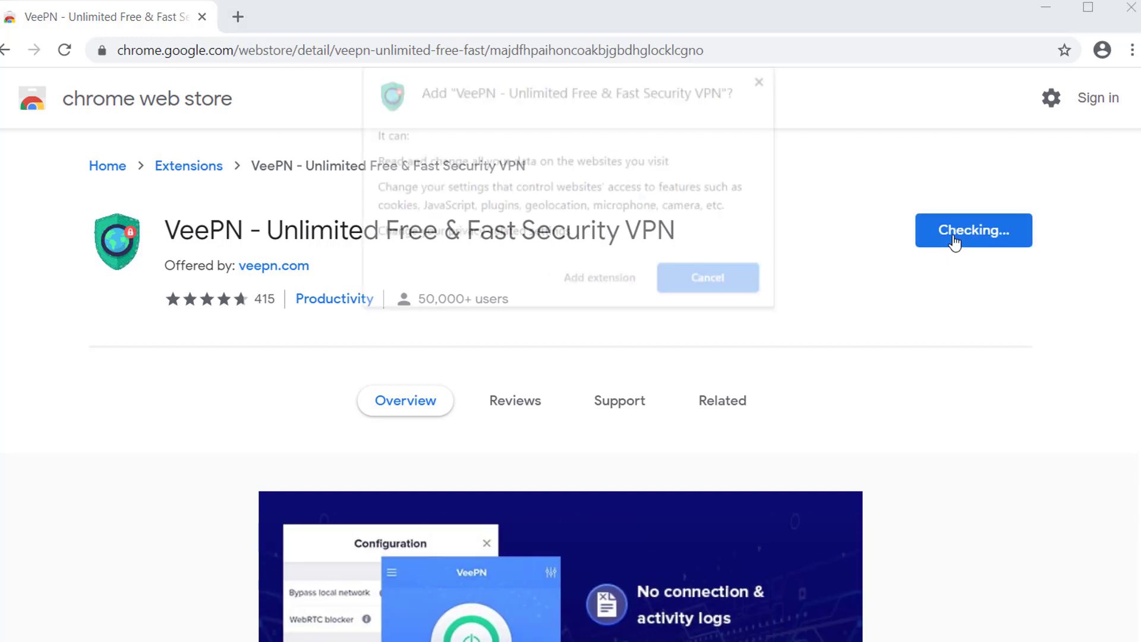
{"action": "left_click", "coordinate": [601, 280]}
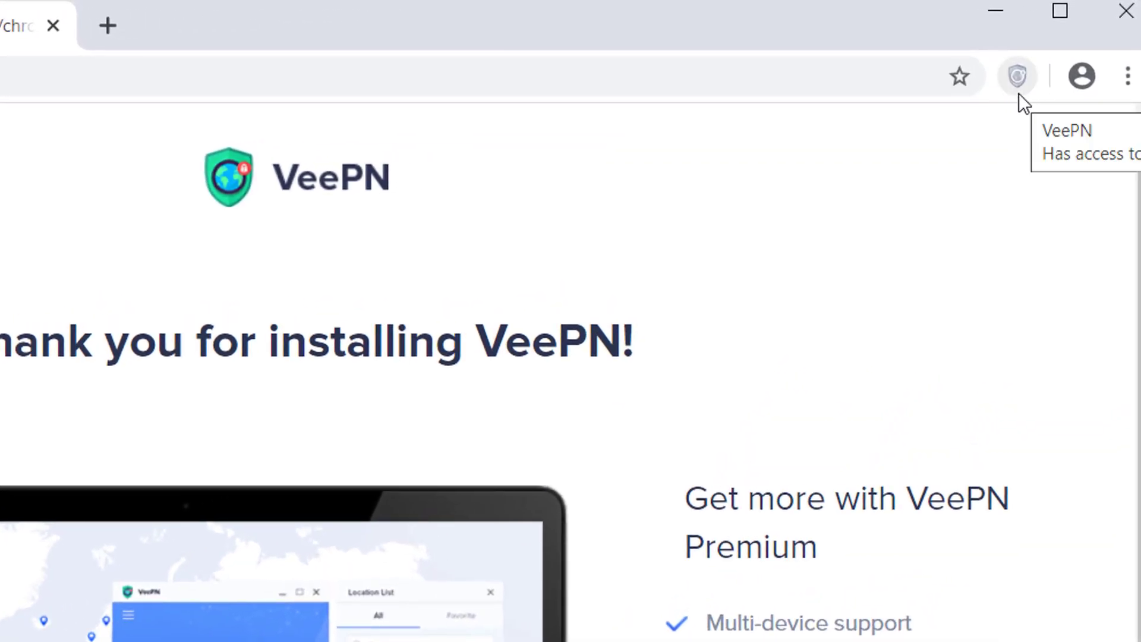
Step: Open the VeePN panel and step through its three onboarding slides to the main panel
{"action": "left_click", "coordinate": [1018, 93]}
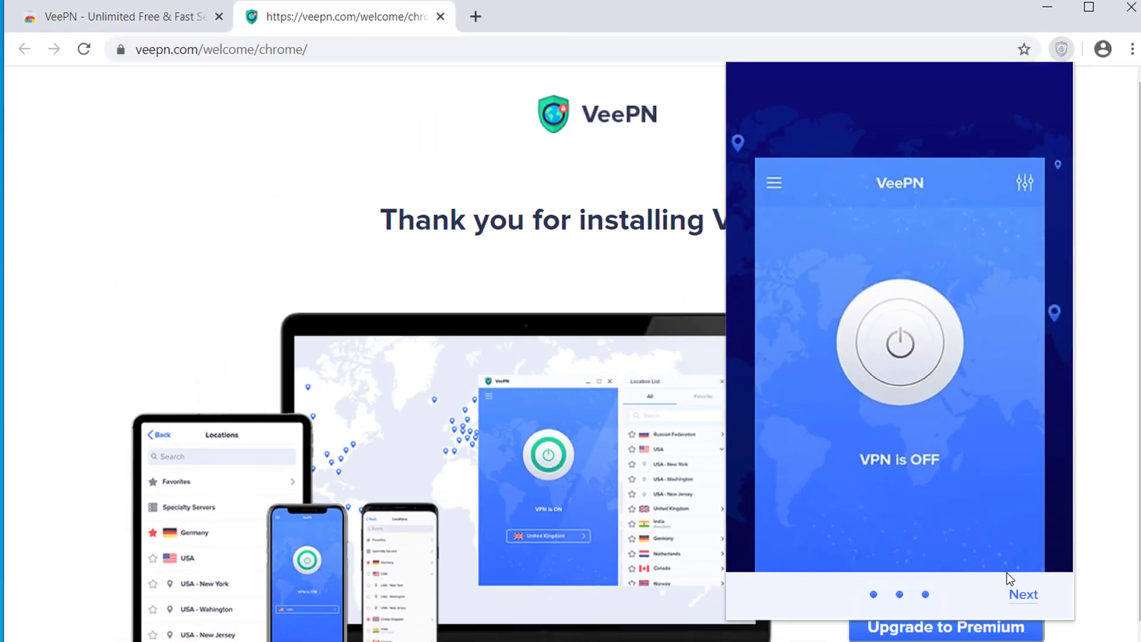
{"action": "left_click", "coordinate": [1022, 599]}
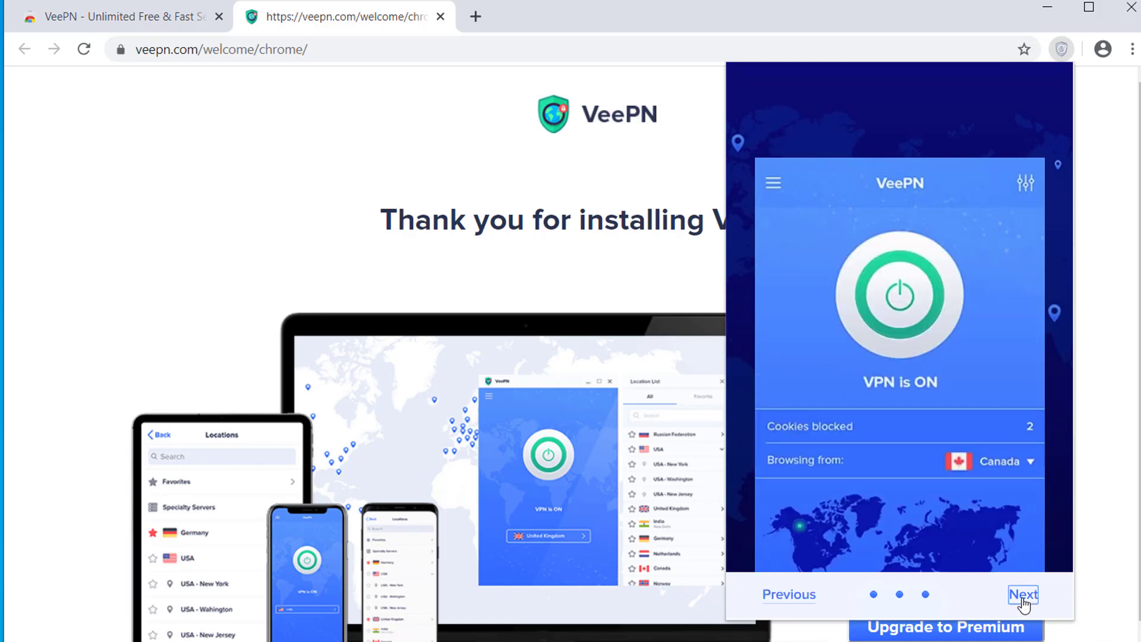
{"action": "left_click", "coordinate": [1023, 599]}
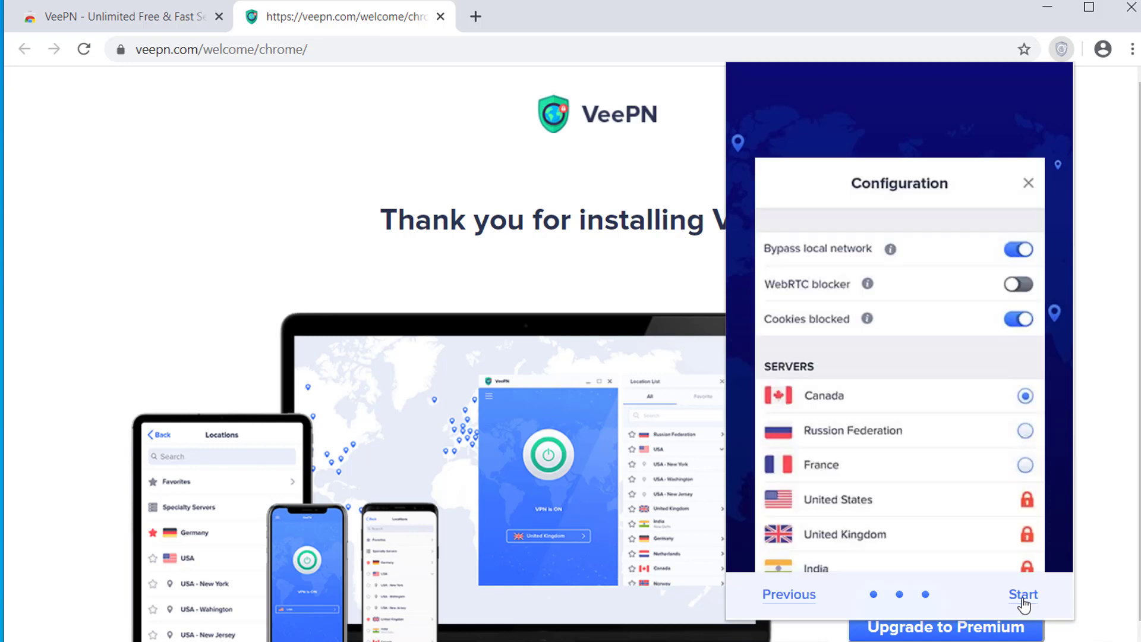
{"action": "left_click", "coordinate": [1023, 599]}
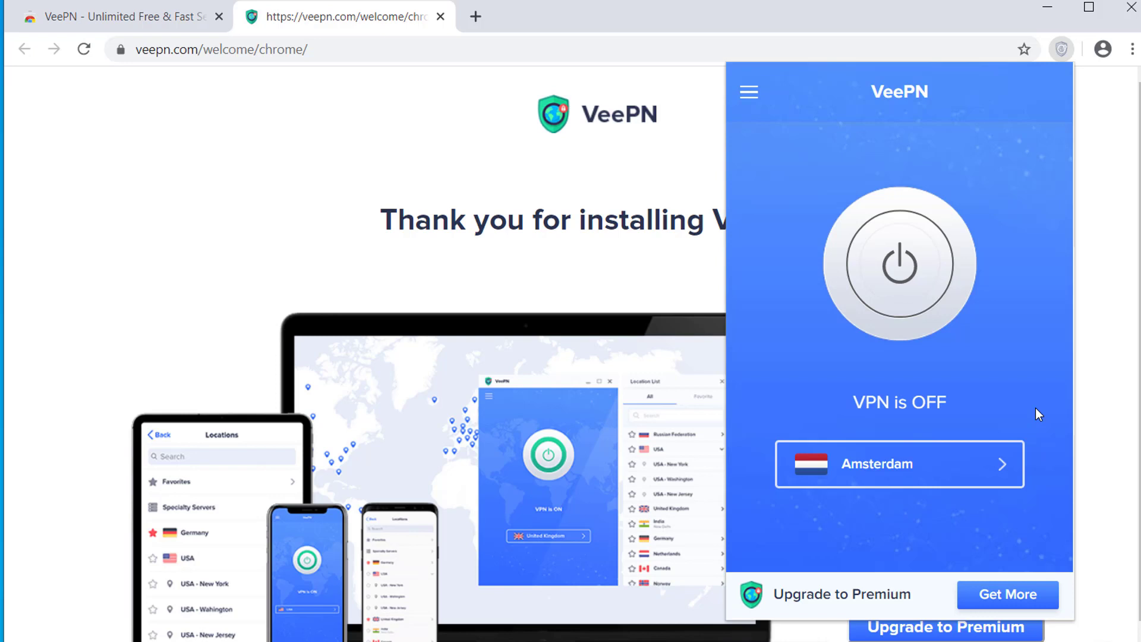
Step: Change VeePN's location from Amsterdam to Vint Hill, reconnect the VPN, and close the panel
{"action": "left_click", "coordinate": [915, 474]}
{"action": "scroll", "coordinate": [909, 416], "scroll_direction": "up", "scroll_amount": 3}
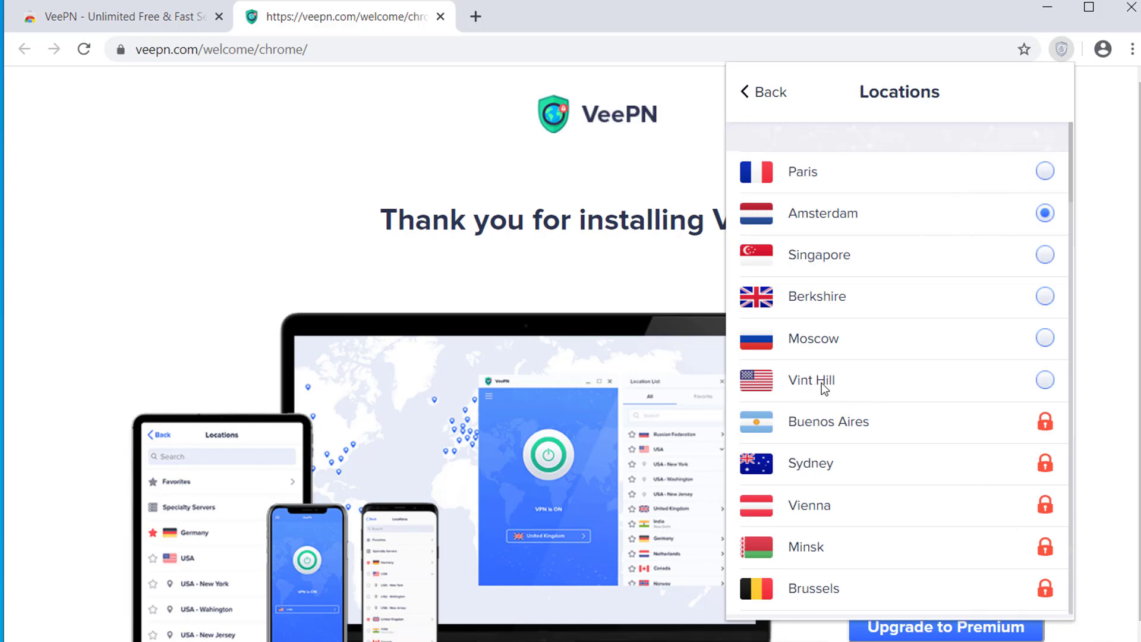
{"action": "left_click", "coordinate": [1044, 384]}
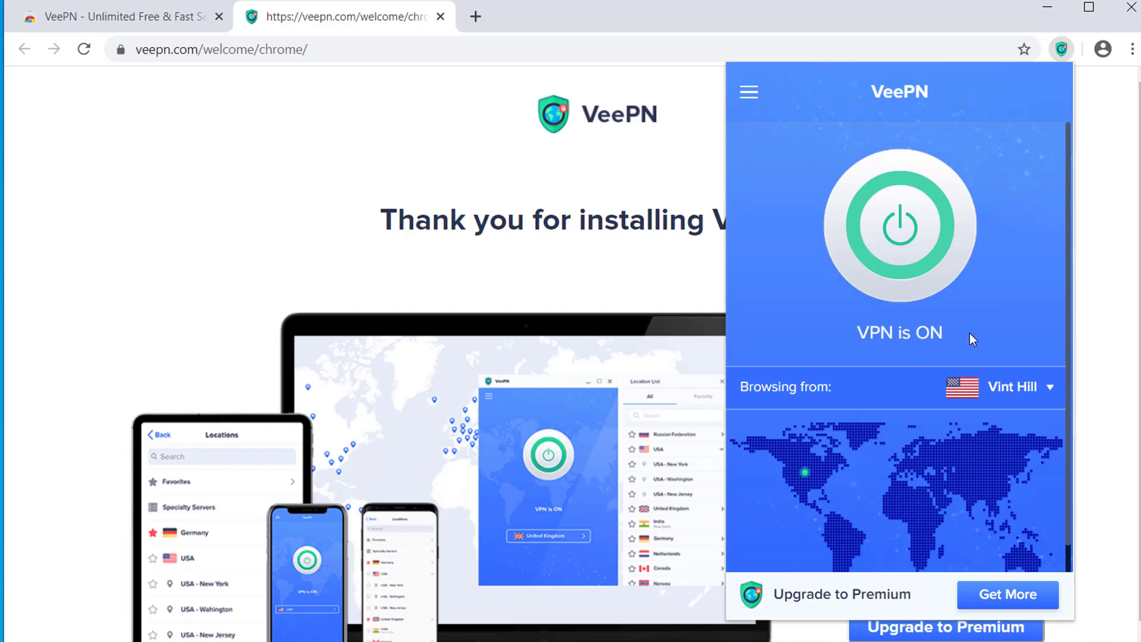
{"action": "left_click", "coordinate": [901, 226]}
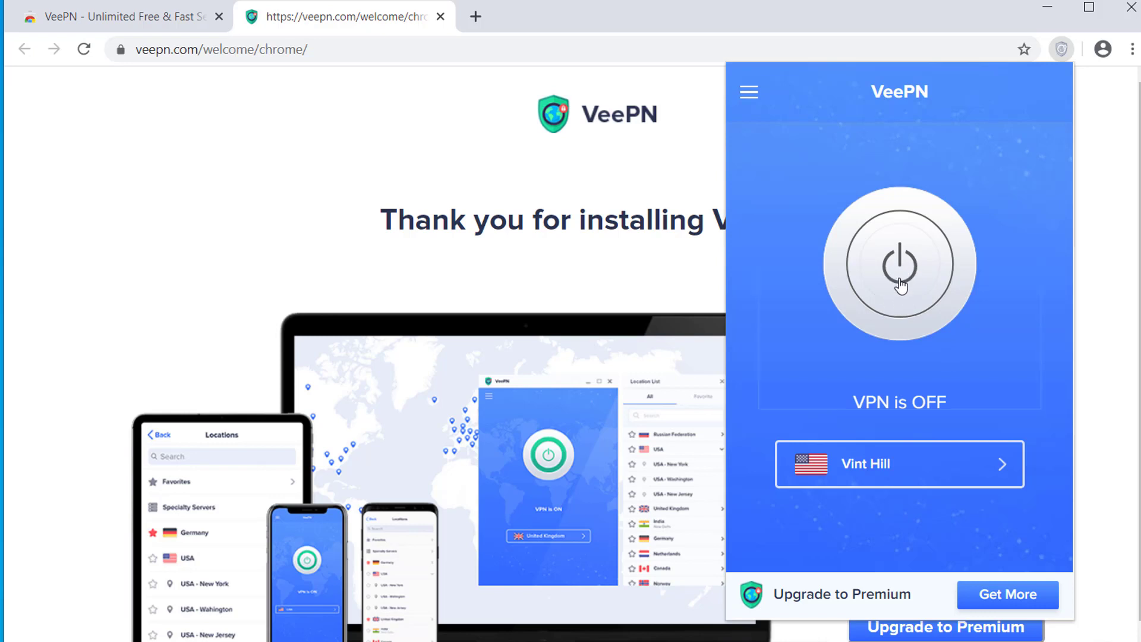
{"action": "left_click", "coordinate": [901, 273]}
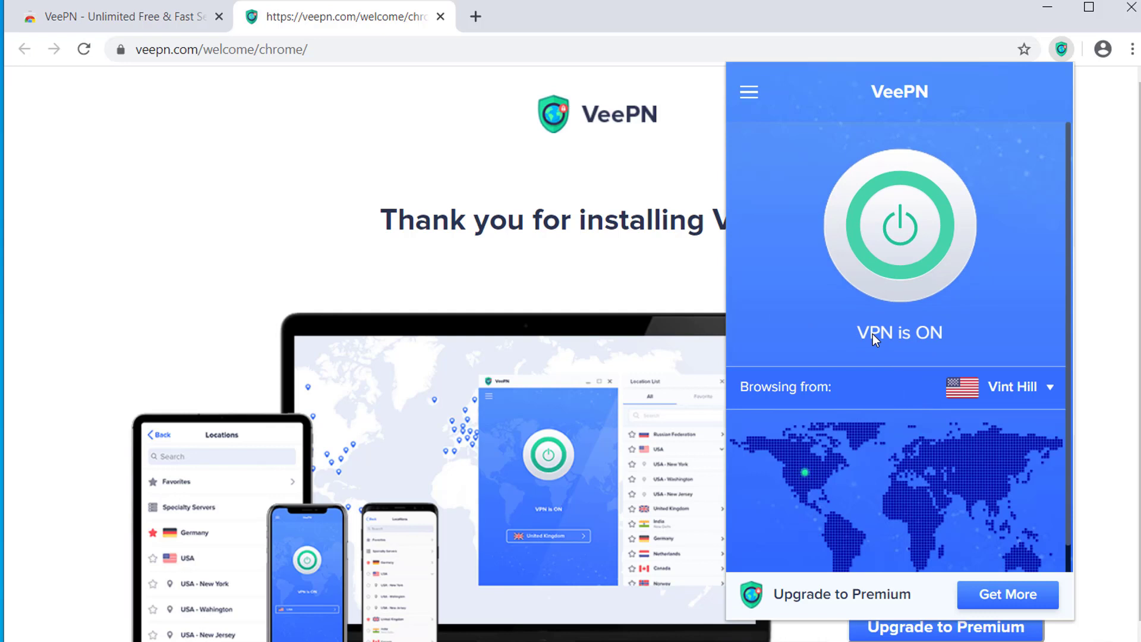
{"action": "left_click", "coordinate": [409, 223]}
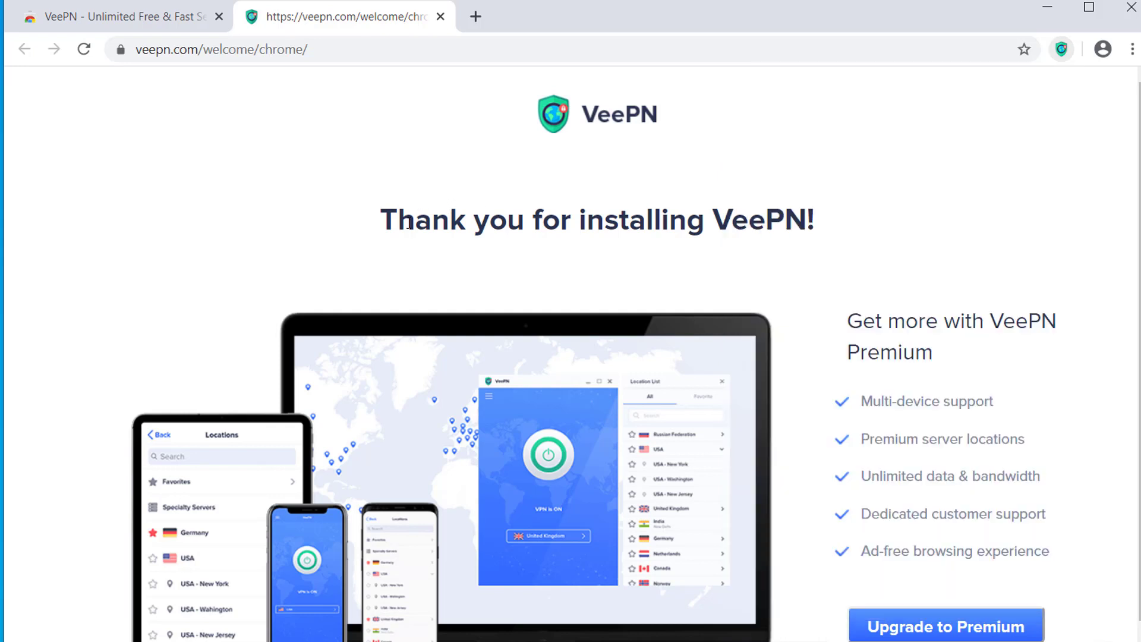
Step: Run a fast.com speed test in a new tab (130 Mbps) and confirm VeePN is still connected
{"action": "left_click", "coordinate": [475, 16]}
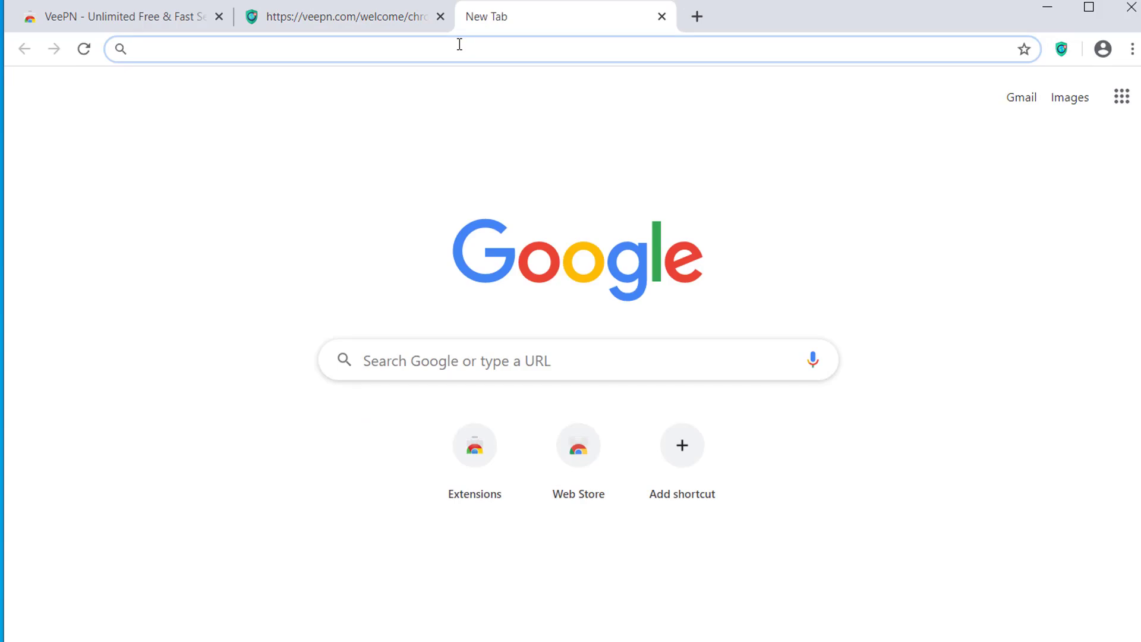
{"action": "type", "text": "fas"}
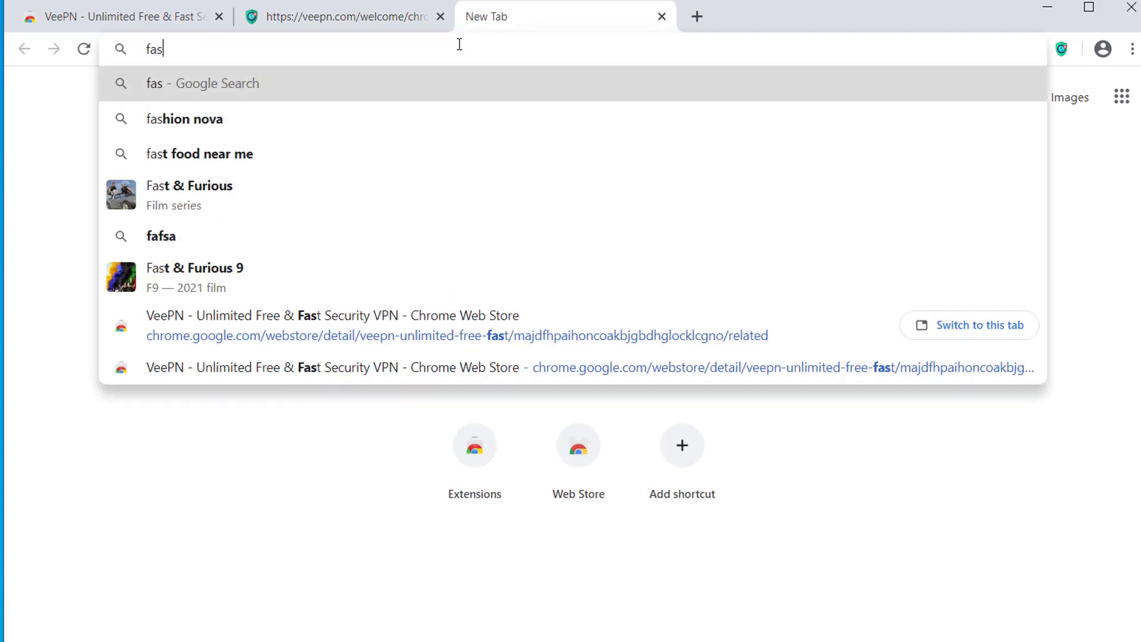
{"action": "type", "text": "t.com"}
{"action": "key", "text": "Return"}
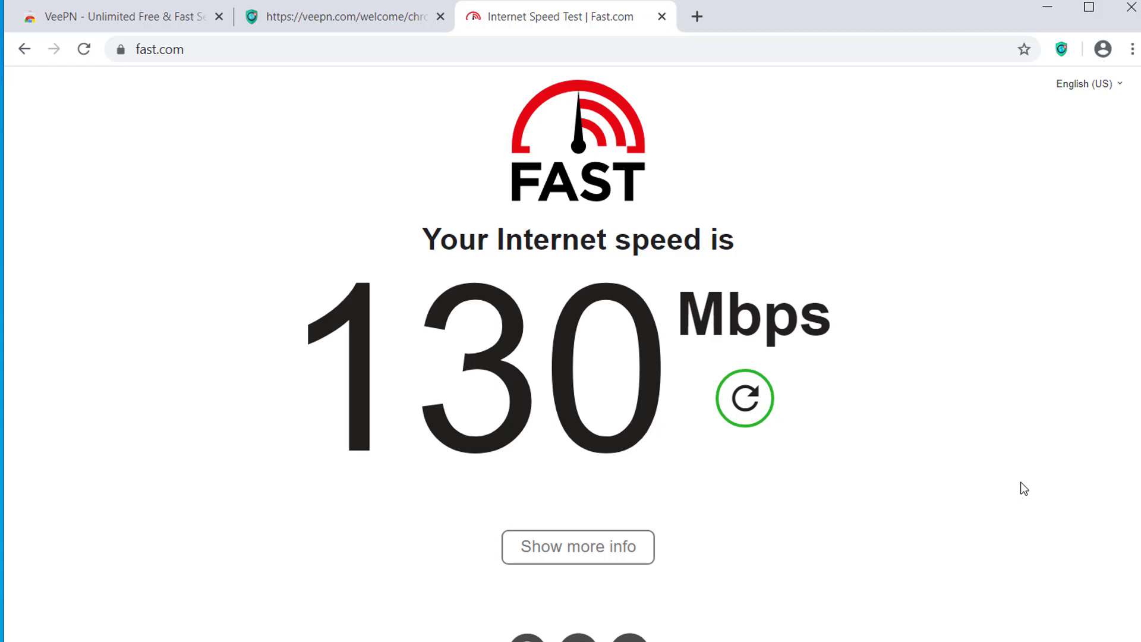
{"action": "left_click", "coordinate": [1063, 48]}
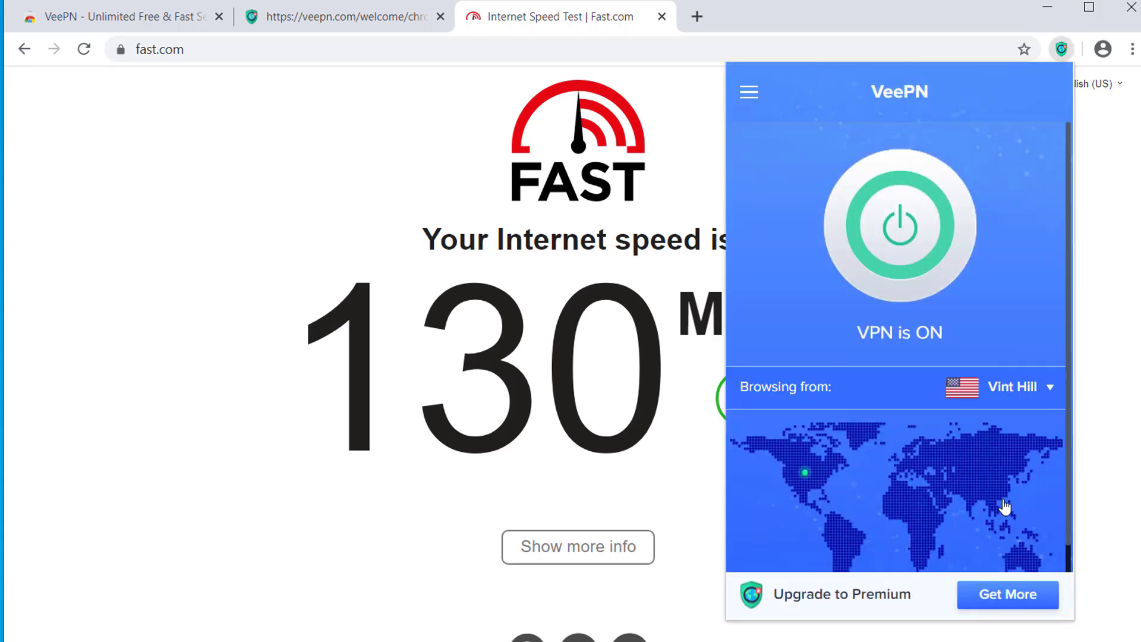
{"action": "left_click", "coordinate": [1106, 292]}
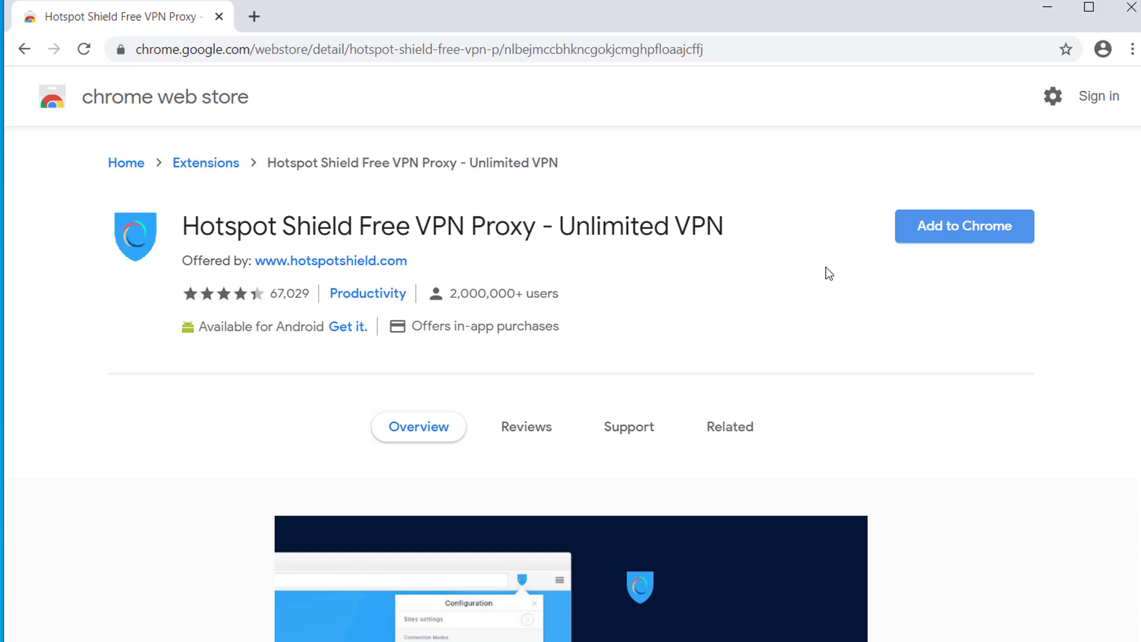
Step: Add Hotspot Shield to Chrome and confirm the extension install
{"action": "left_click", "coordinate": [934, 229]}
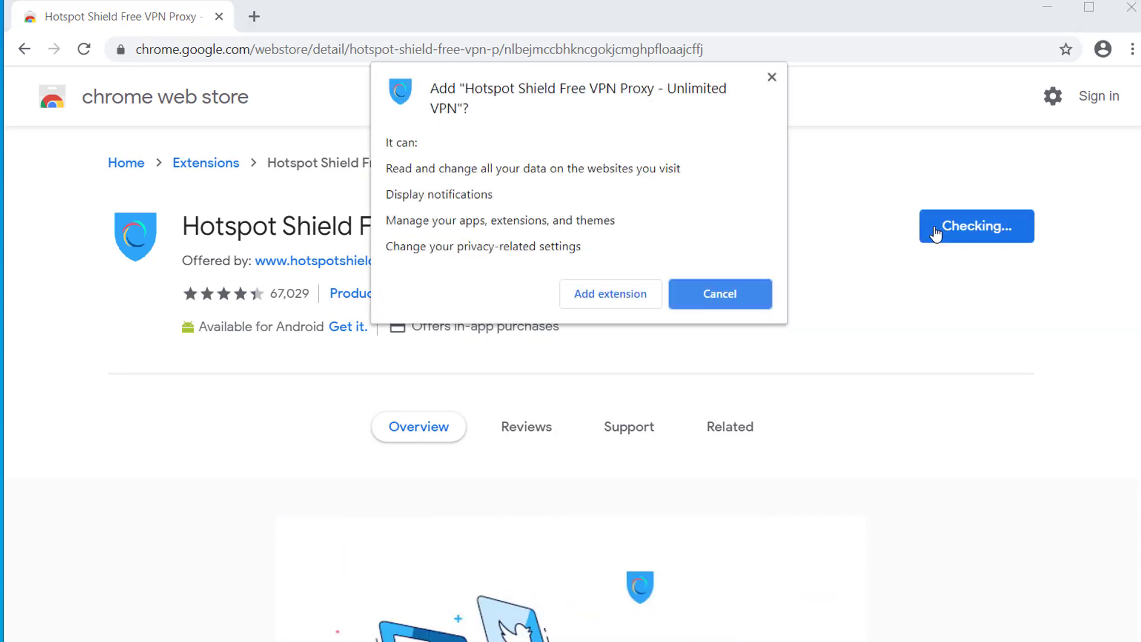
{"action": "left_click", "coordinate": [623, 300]}
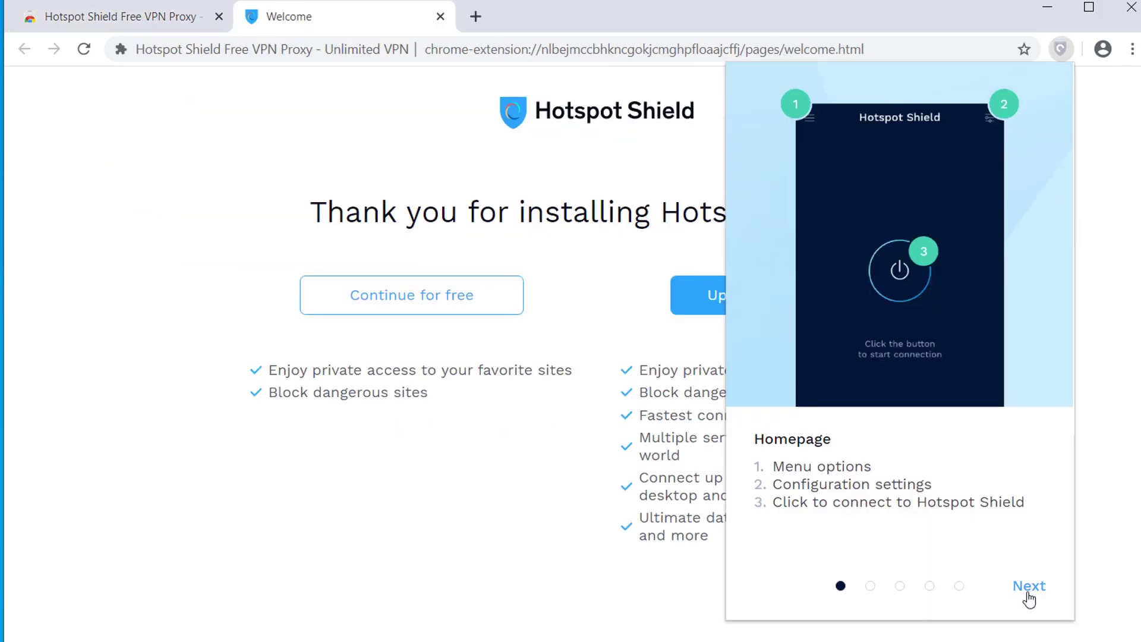
Step: Finish Hotspot Shield's tour, connect via Auto server, and decline the premium trial to stay free
{"action": "left_click", "coordinate": [1028, 594]}
{"action": "left_click", "coordinate": [1029, 595]}
{"action": "left_click", "coordinate": [1029, 596]}
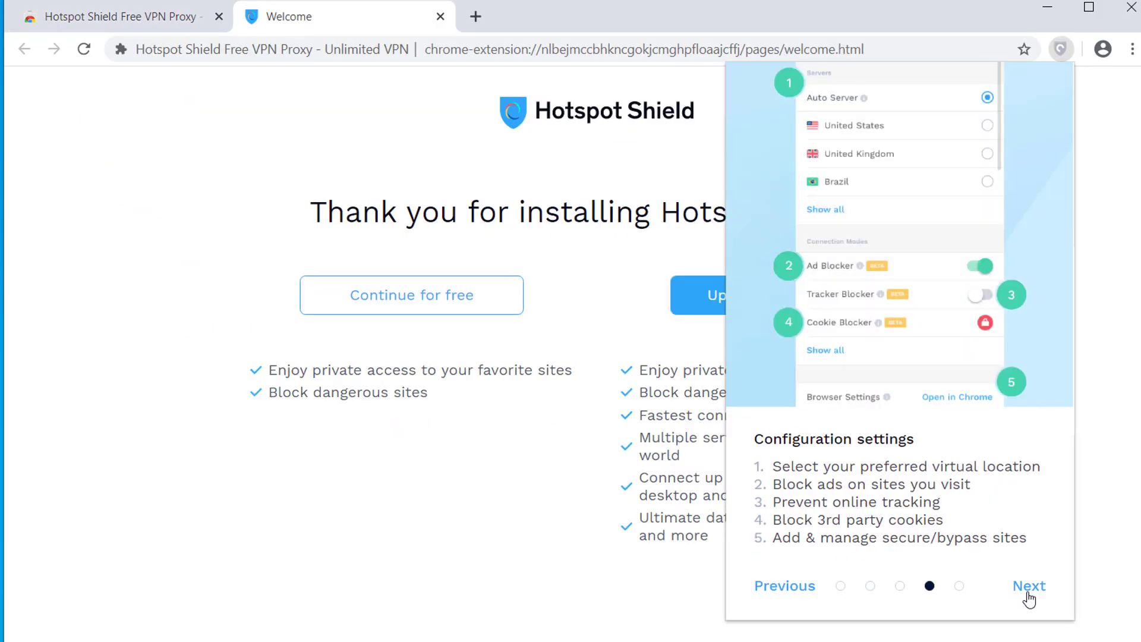
{"action": "left_click", "coordinate": [1028, 598]}
{"action": "left_click", "coordinate": [1020, 593]}
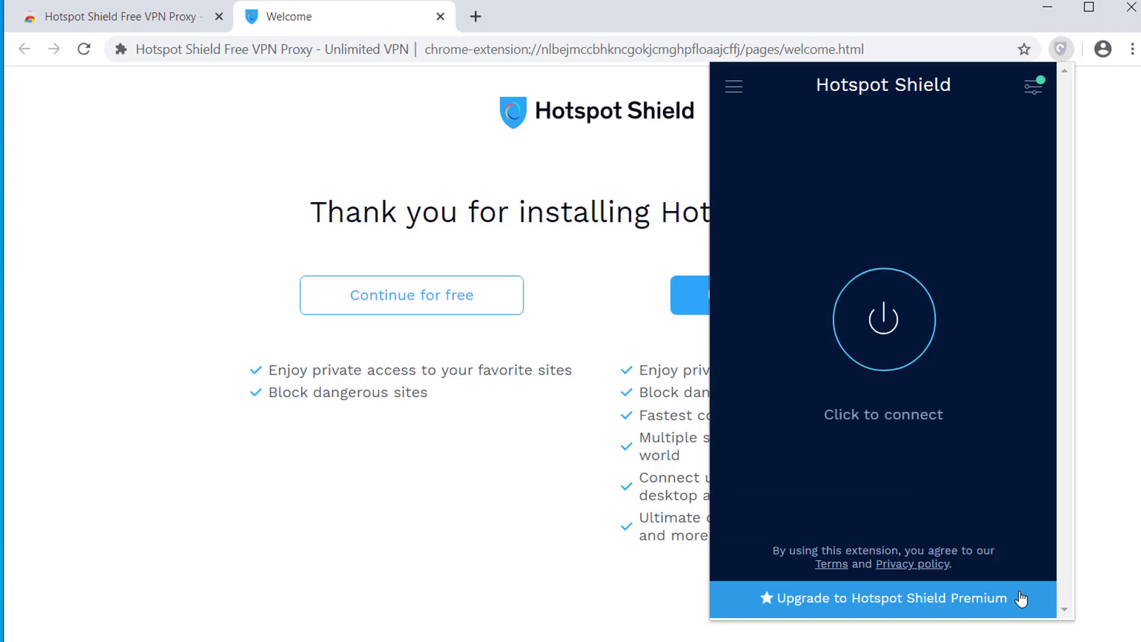
{"action": "left_click", "coordinate": [890, 337]}
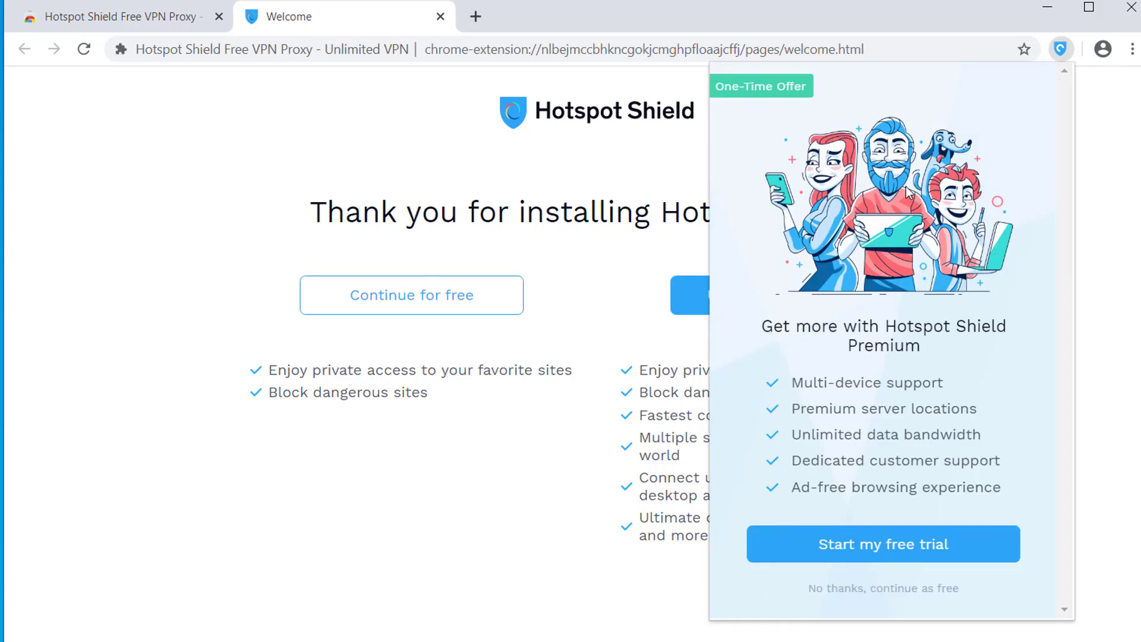
{"action": "left_click", "coordinate": [893, 589]}
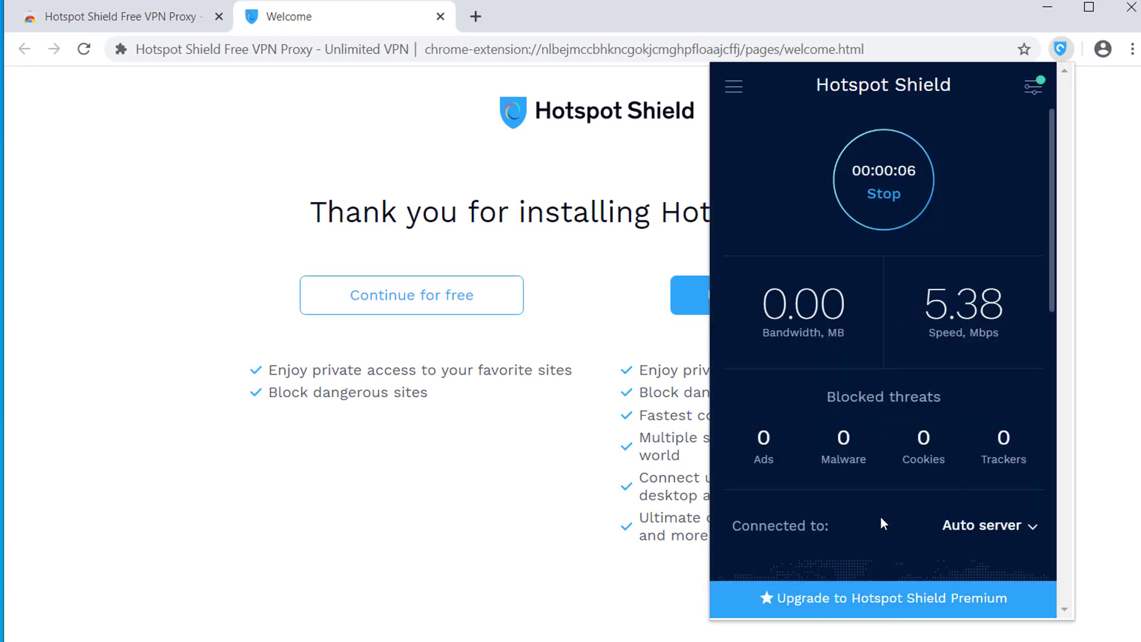
{"action": "left_click", "coordinate": [983, 526]}
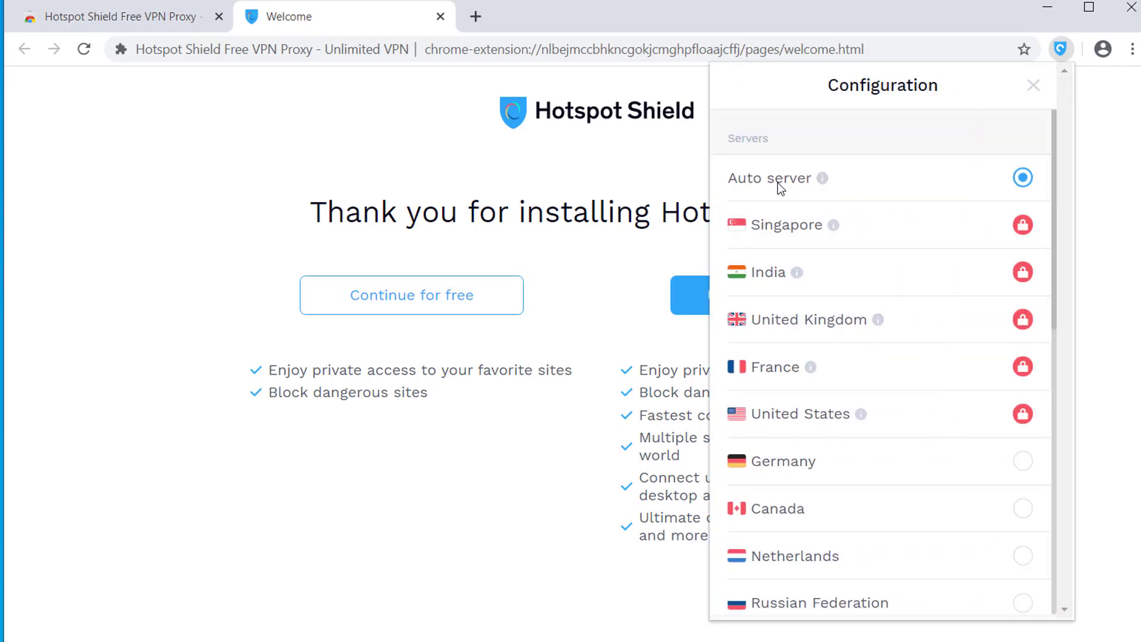
{"action": "scroll", "coordinate": [864, 376], "scroll_direction": "down", "scroll_amount": 6}
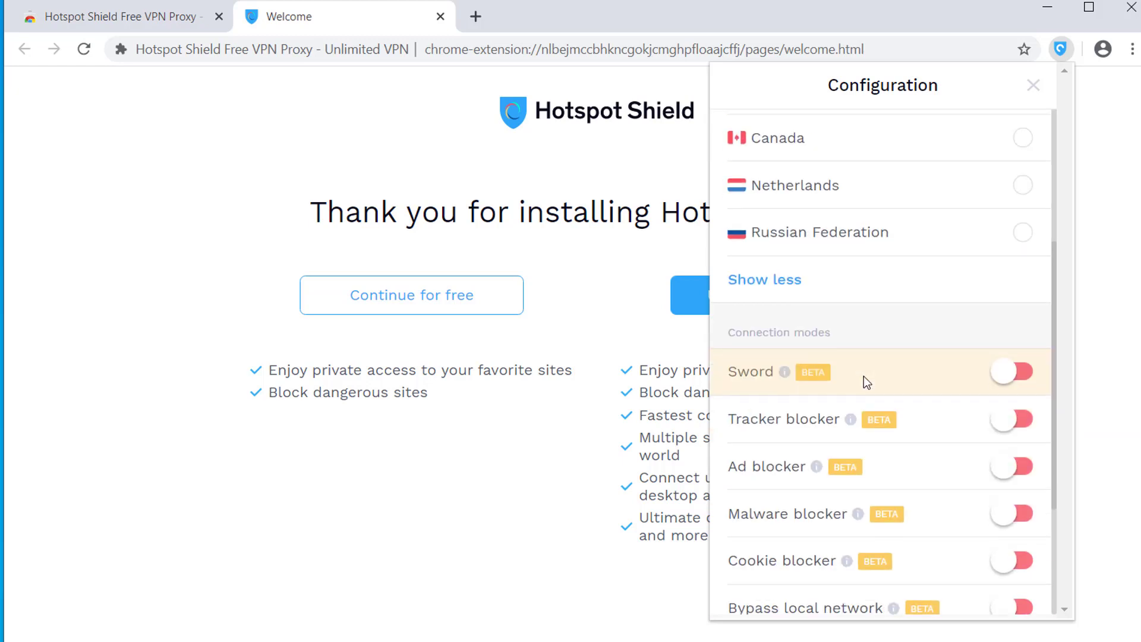
{"action": "scroll", "coordinate": [864, 376], "scroll_direction": "up", "scroll_amount": 5}
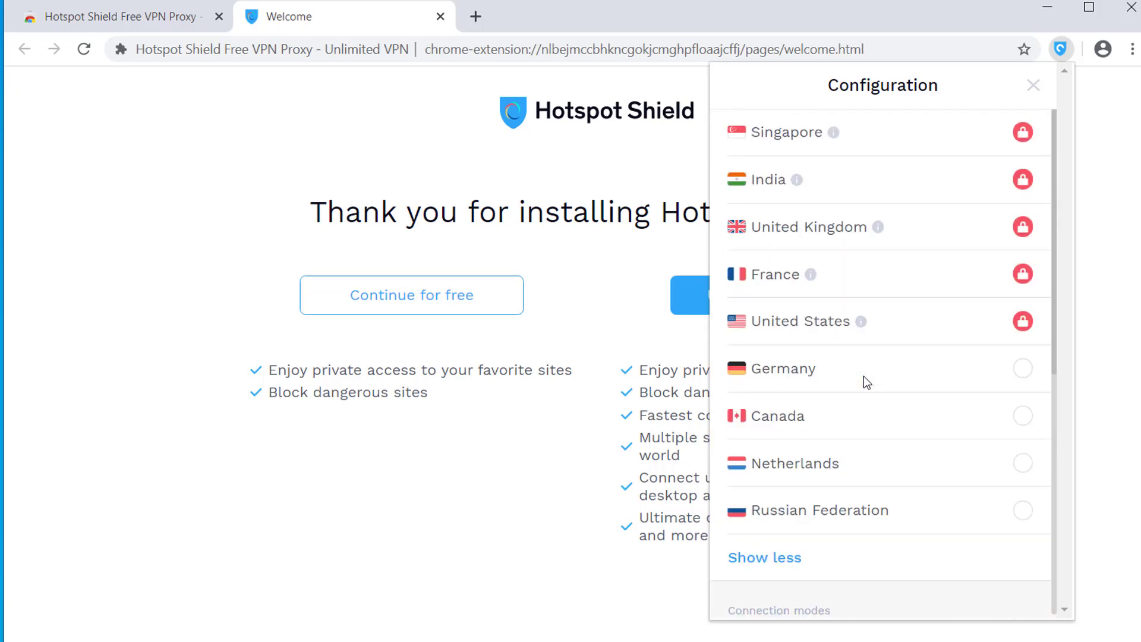
{"action": "left_click", "coordinate": [1033, 88]}
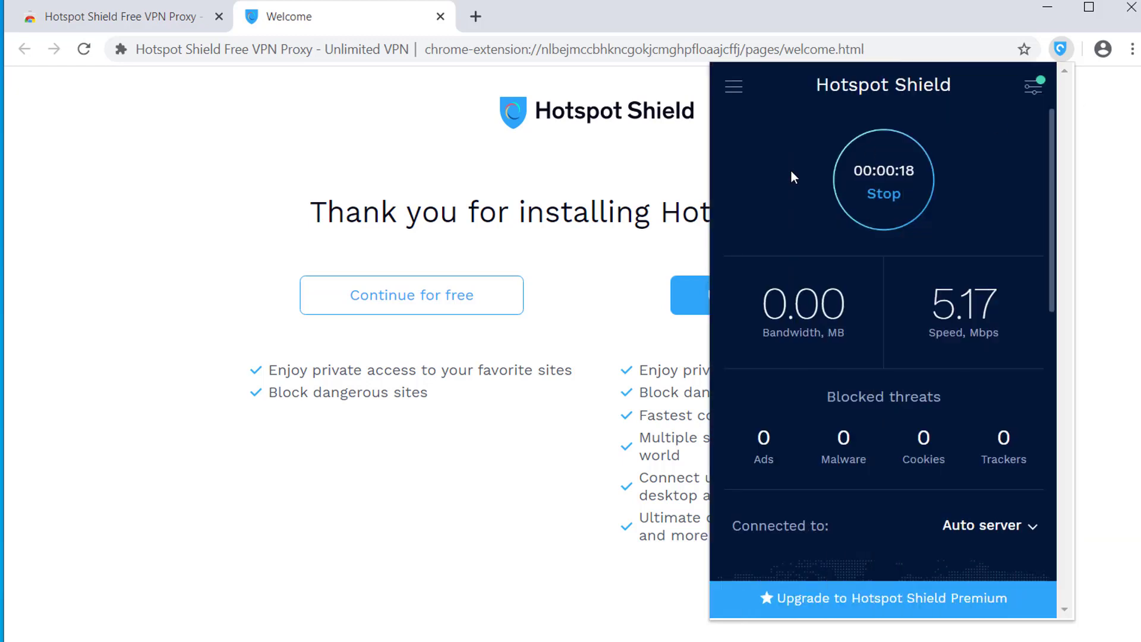
{"action": "left_click", "coordinate": [643, 188]}
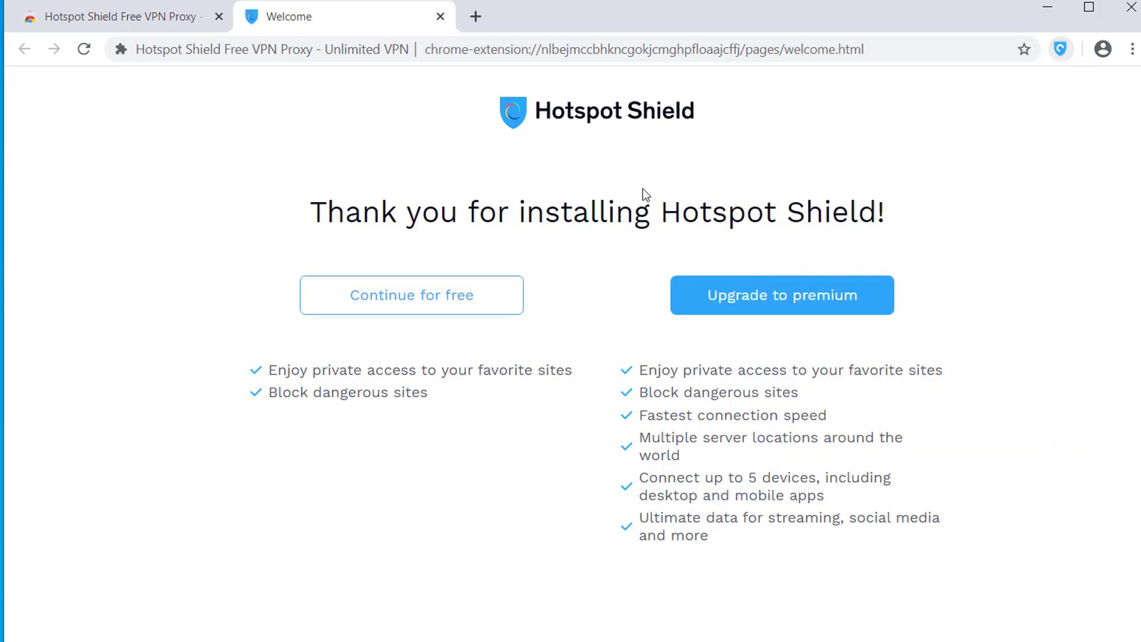
Step: Run the Fast.com speed test from a new tab, measuring 100 Mbps with Hotspot Shield on
{"action": "left_click", "coordinate": [478, 15]}
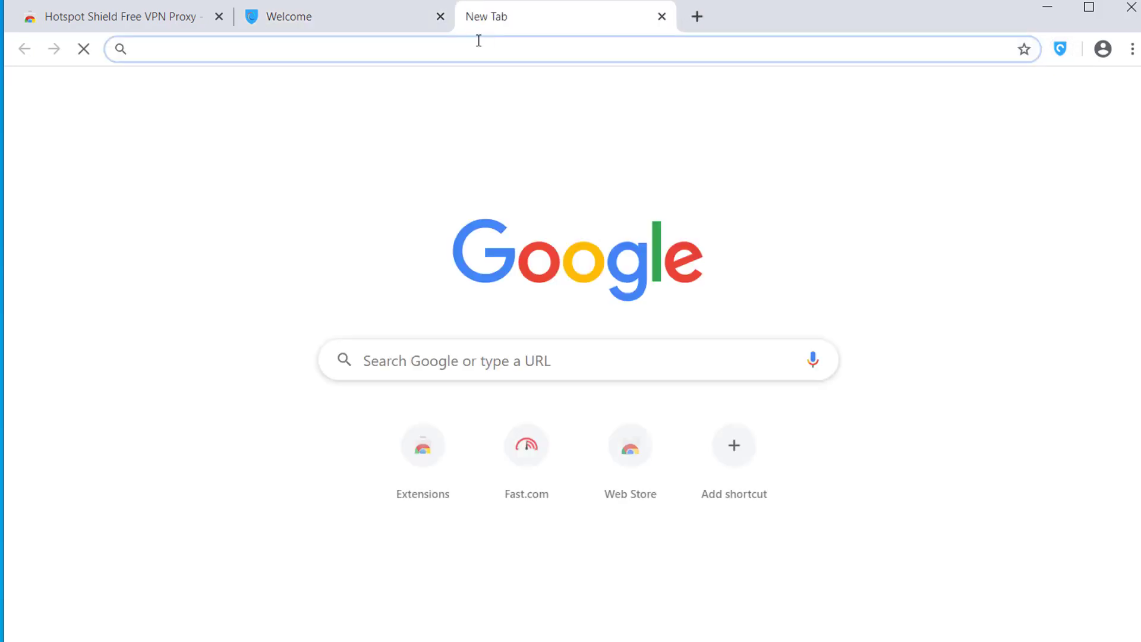
{"action": "left_click", "coordinate": [522, 451]}
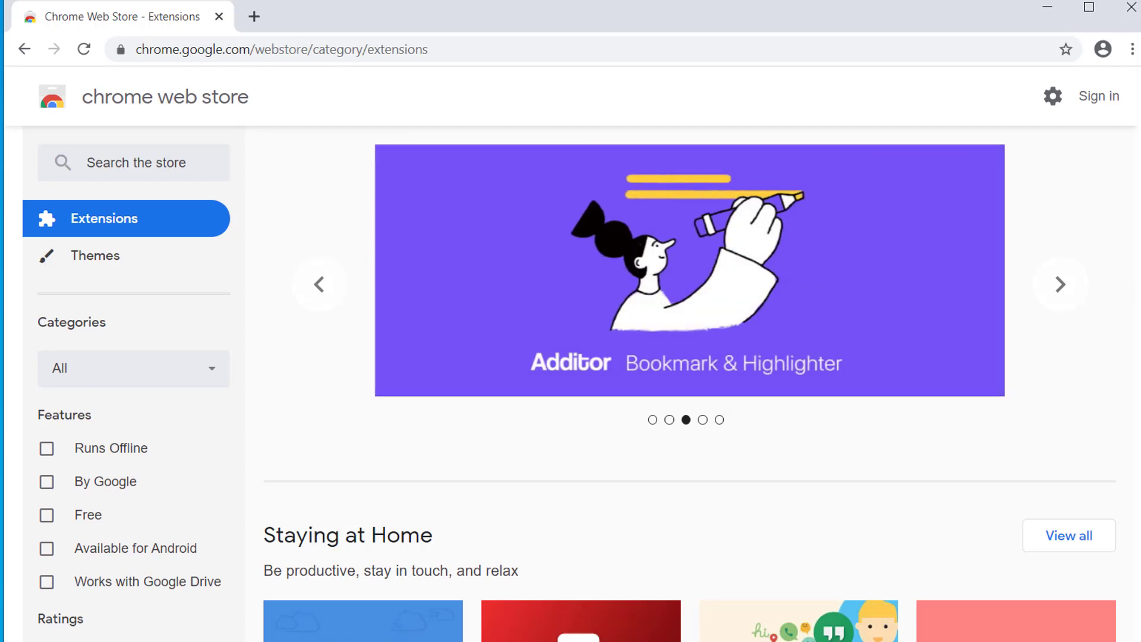
Step: Search the store for 'better', install the Betternet VPN extension, and open its panel
{"action": "left_click", "coordinate": [95, 167]}
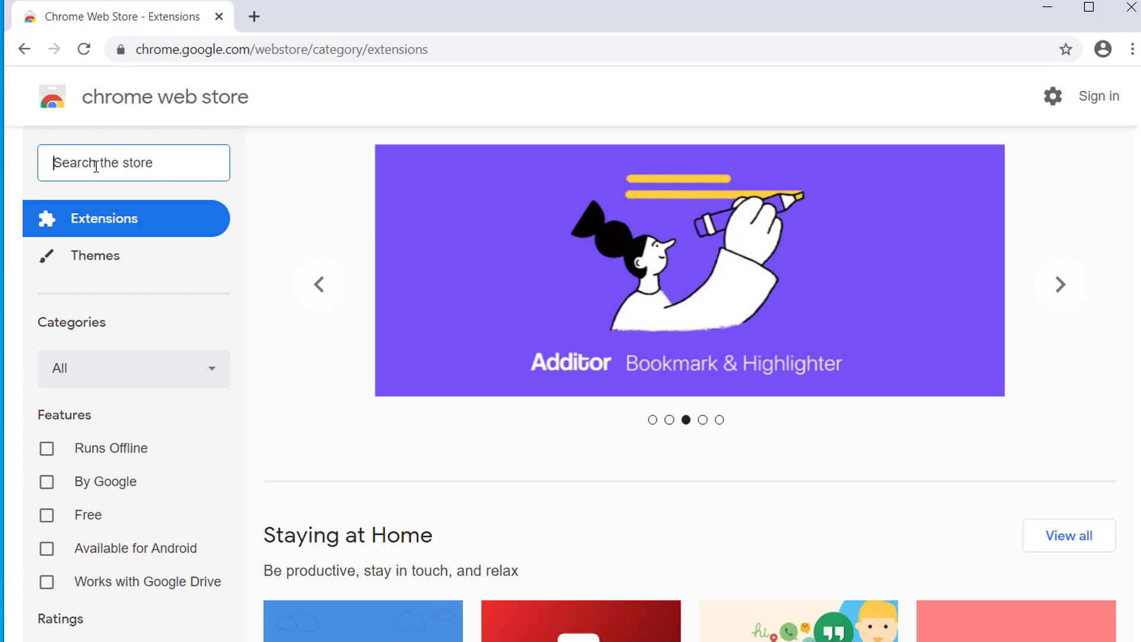
{"action": "type", "text": "better"}
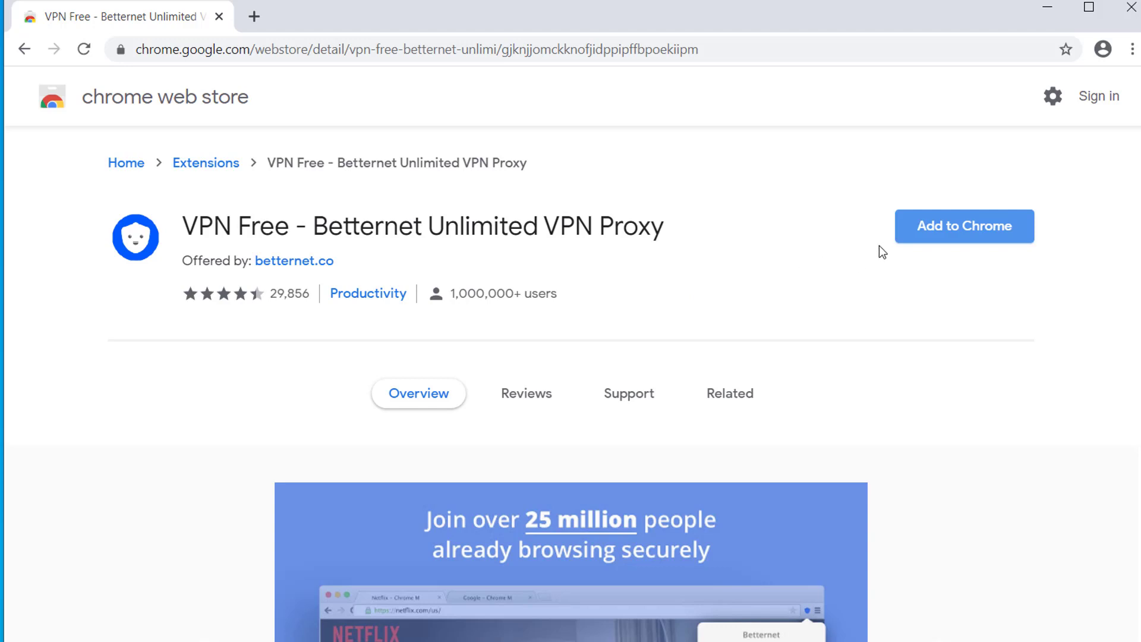
{"action": "left_click", "coordinate": [967, 229]}
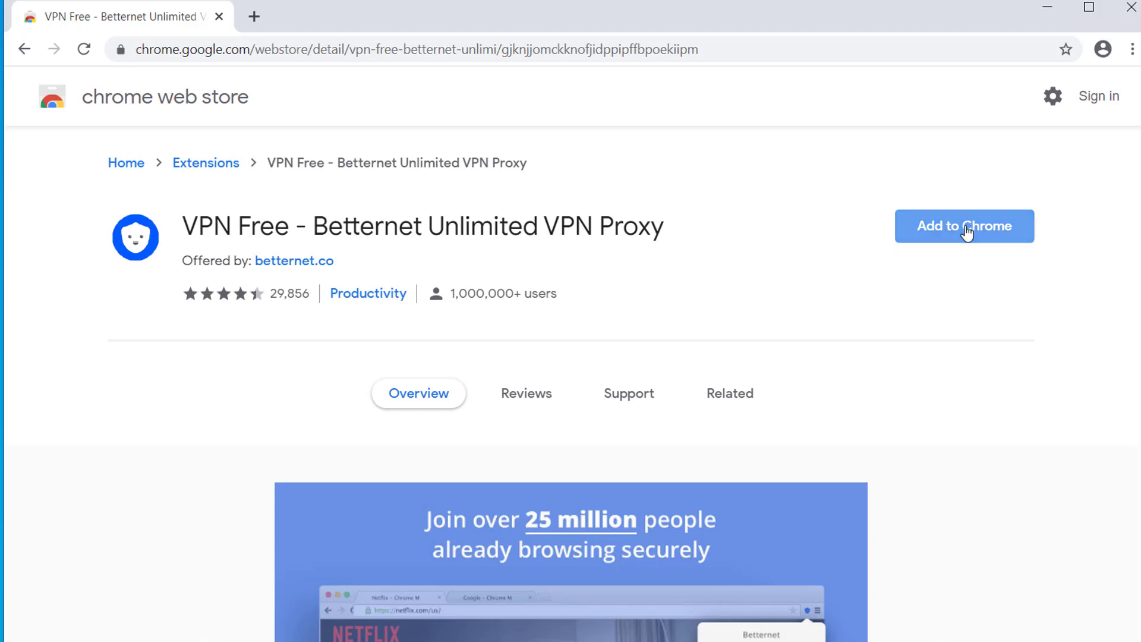
{"action": "left_click", "coordinate": [621, 257]}
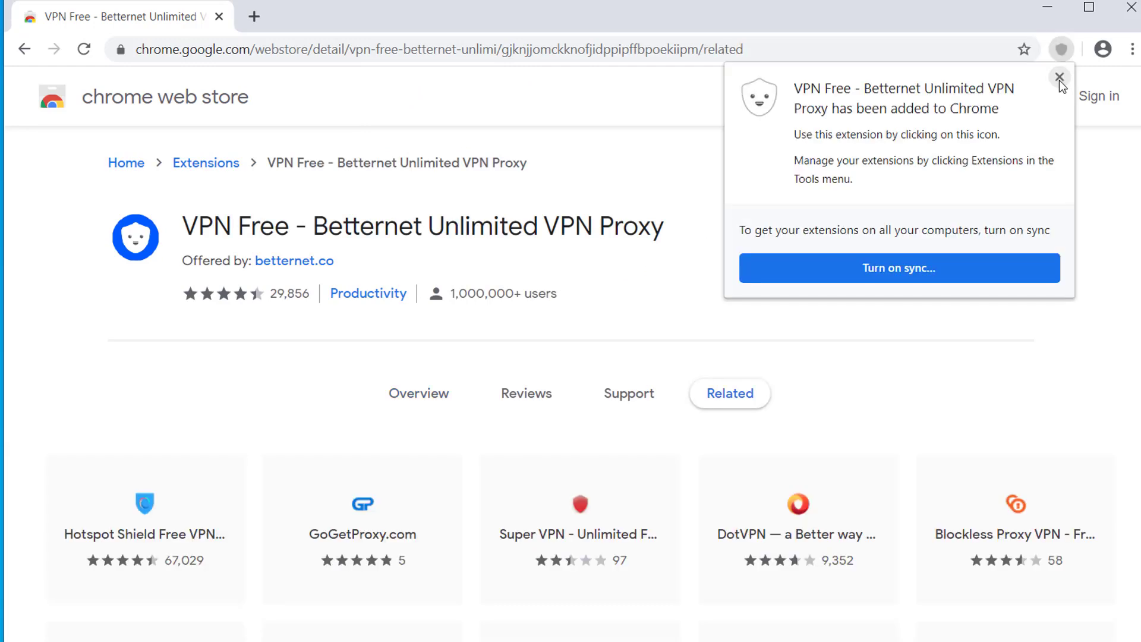
{"action": "left_click", "coordinate": [1060, 79]}
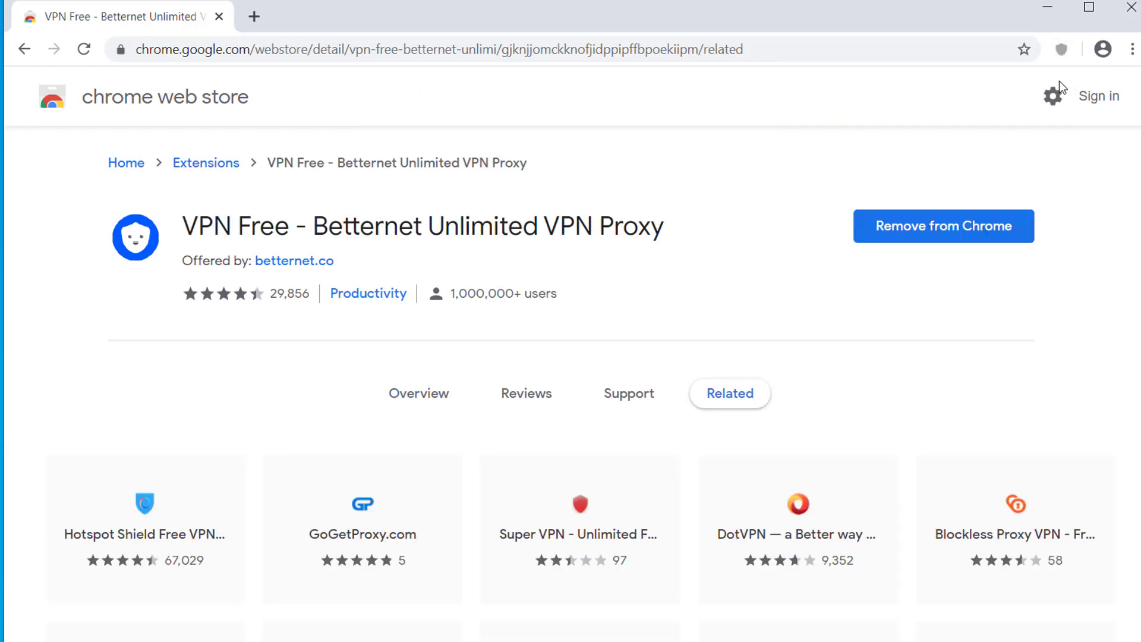
{"action": "left_click", "coordinate": [1062, 51]}
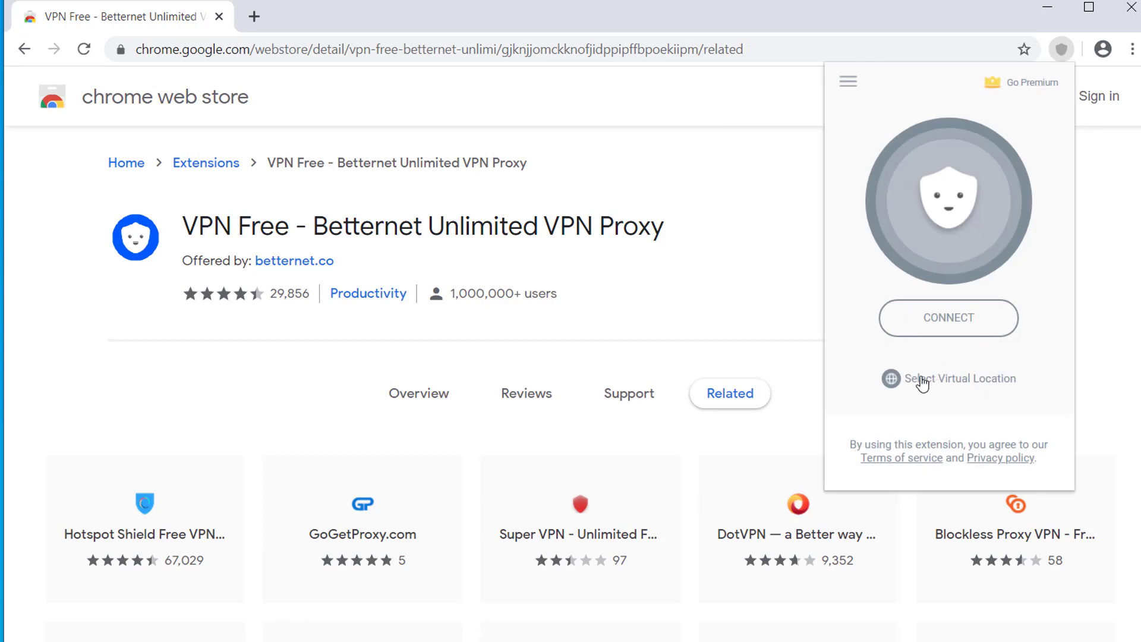
Step: Connect Betternet VPN through the Canada virtual location
{"action": "left_click", "coordinate": [953, 380]}
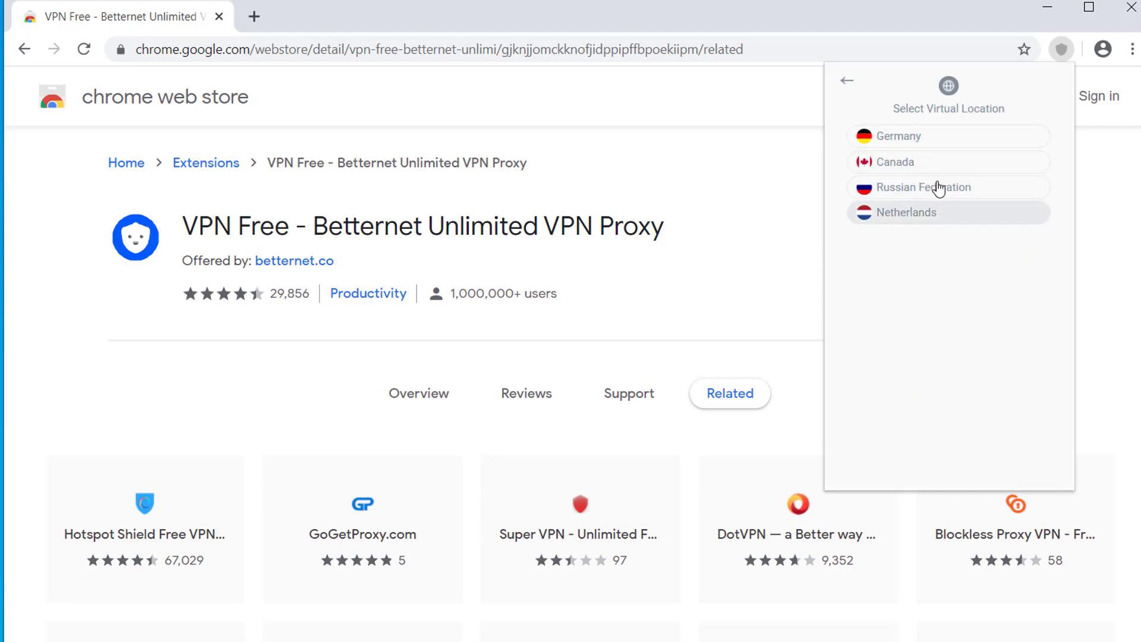
{"action": "left_click", "coordinate": [897, 169]}
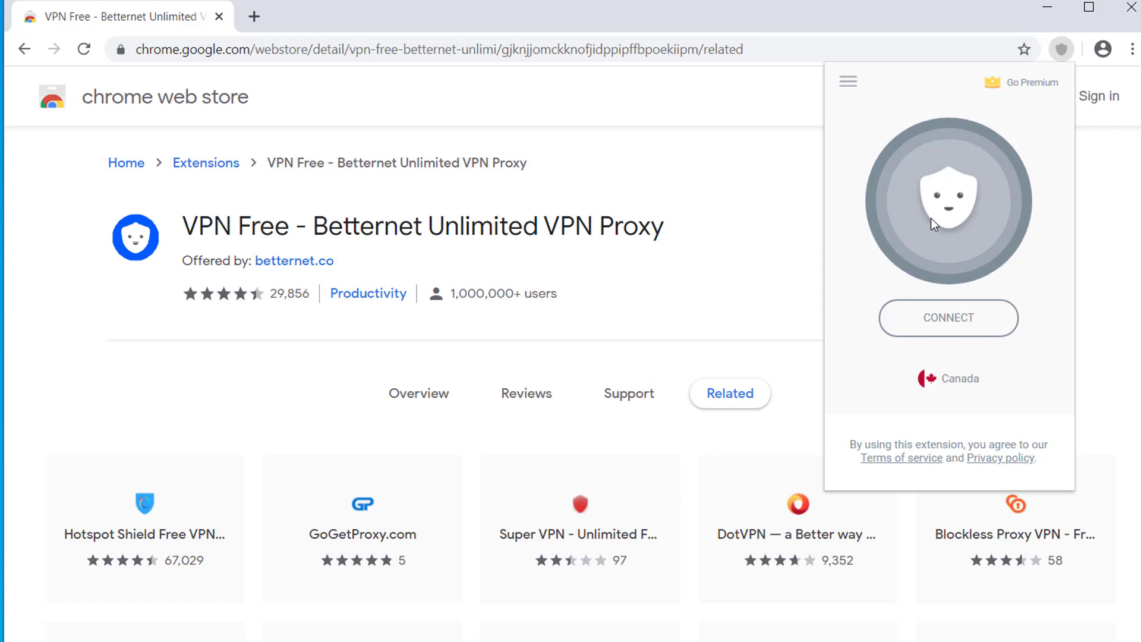
{"action": "left_click", "coordinate": [936, 327]}
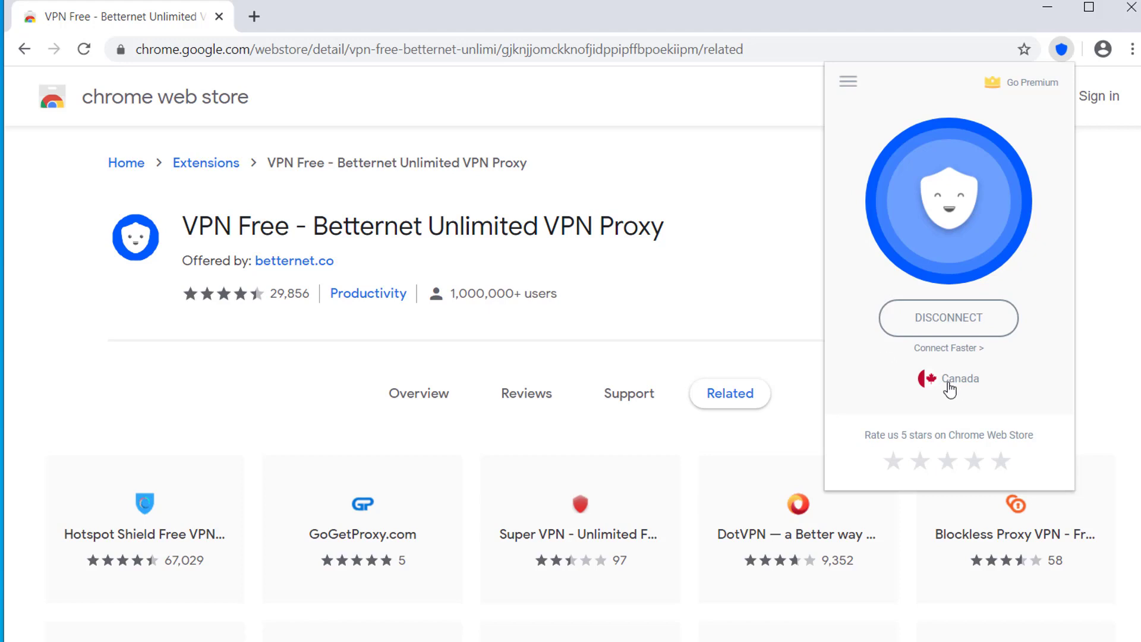
Step: Start a Fast.com speed test in a new browser tab
{"action": "left_click", "coordinate": [750, 305]}
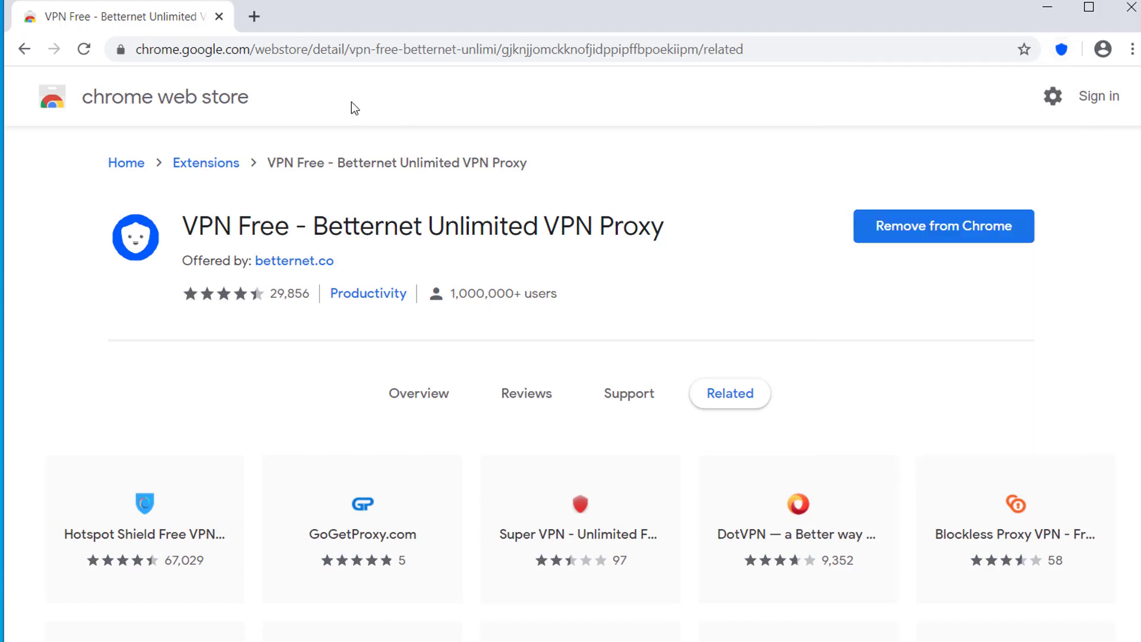
{"action": "left_click", "coordinate": [253, 16]}
{"action": "left_click", "coordinate": [427, 443]}
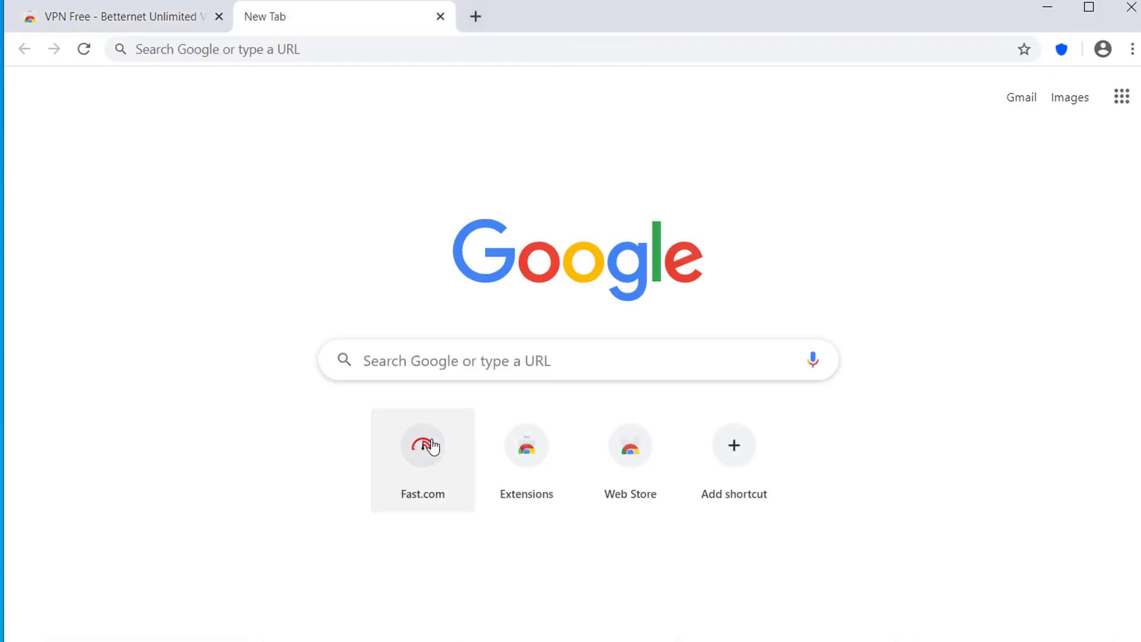